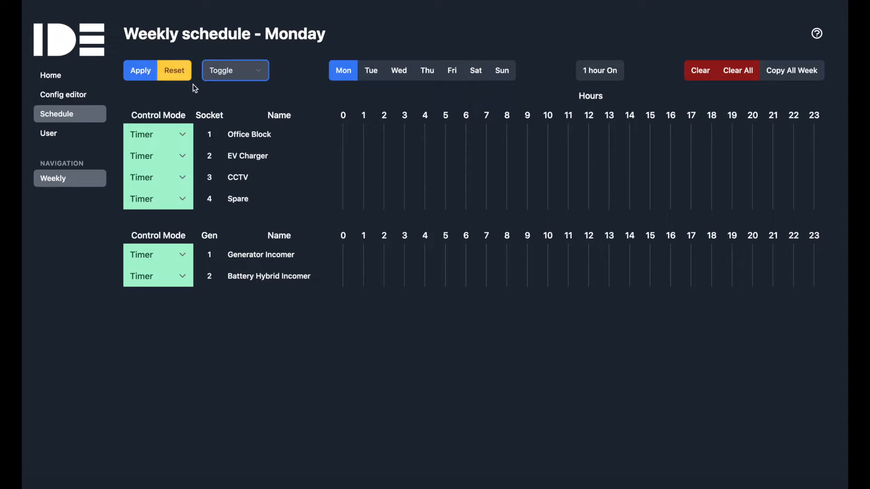
click(263, 75)
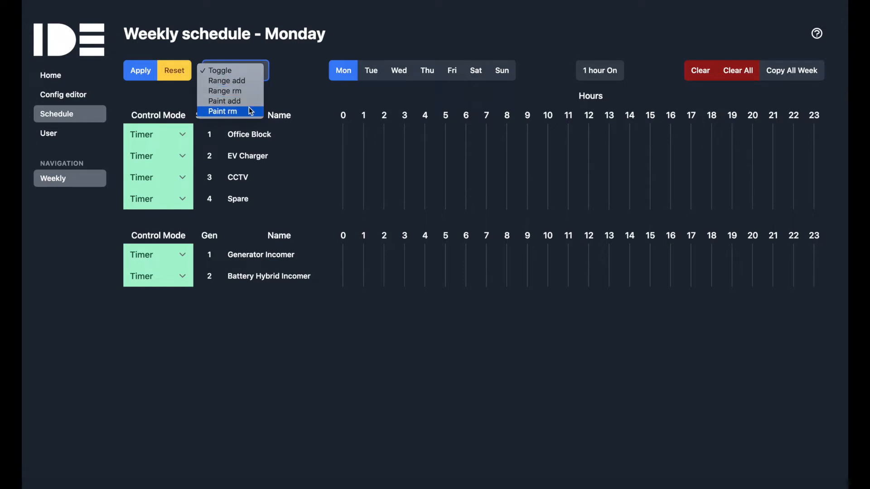
click(324, 92)
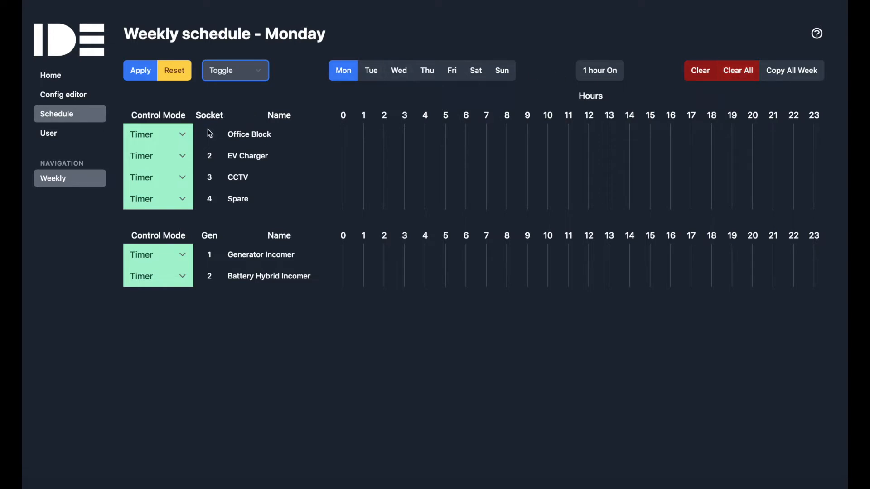
click(185, 135)
Step: Use Range add to schedule the Office Block socket on from hour 6 to 18 on Monday
click(261, 79)
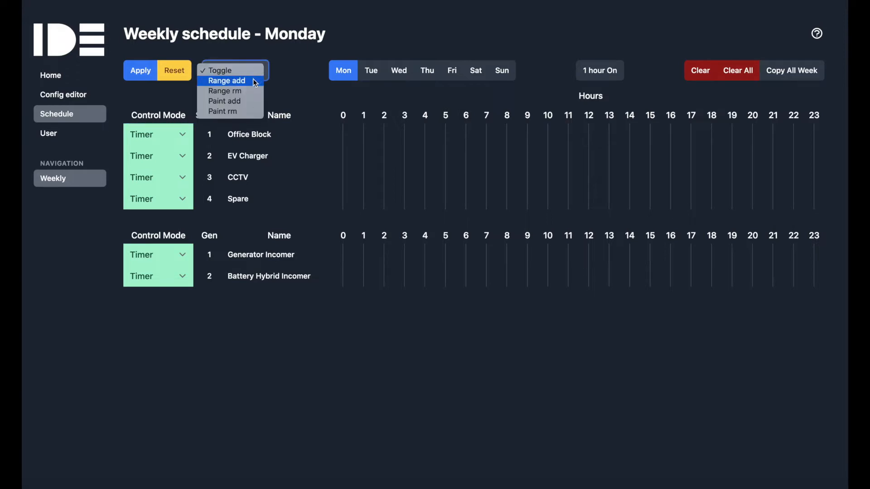
click(254, 81)
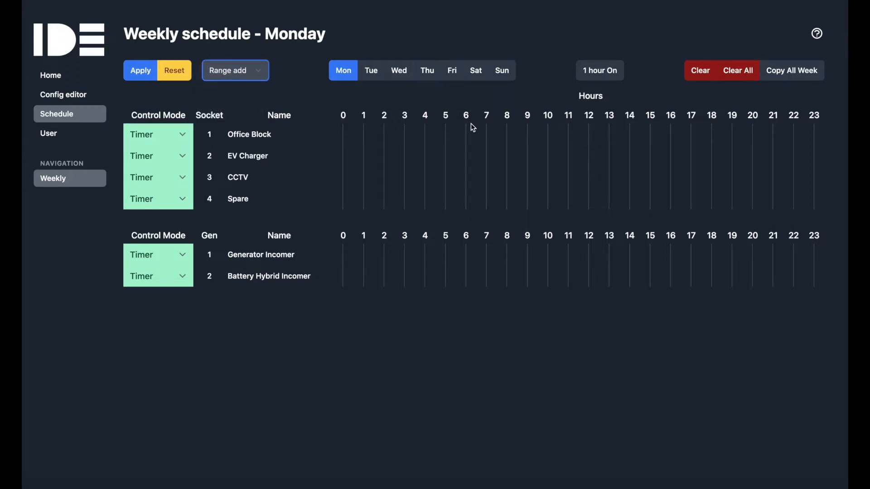
drag(469, 131, 676, 123)
drag(469, 133, 705, 138)
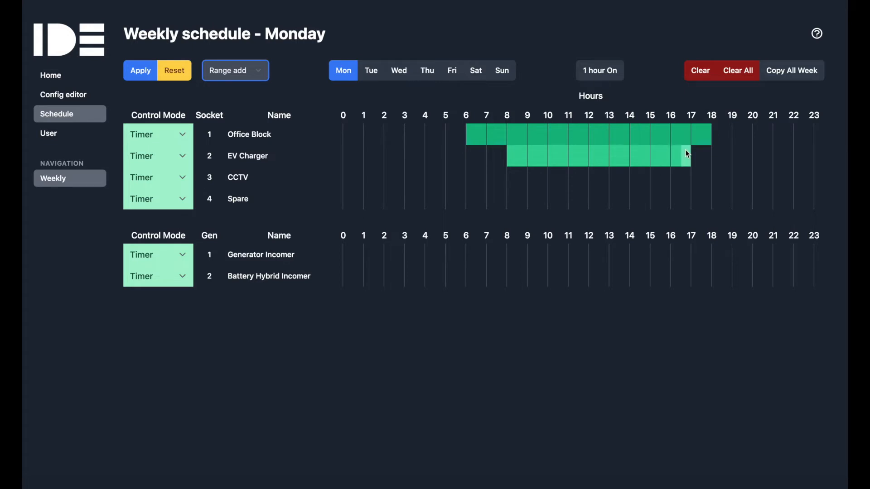
Step: Schedule Monday's EV Charger socket on from hour 8 to 17, using Range rm to leave a gap from 12 to 13
click(686, 152)
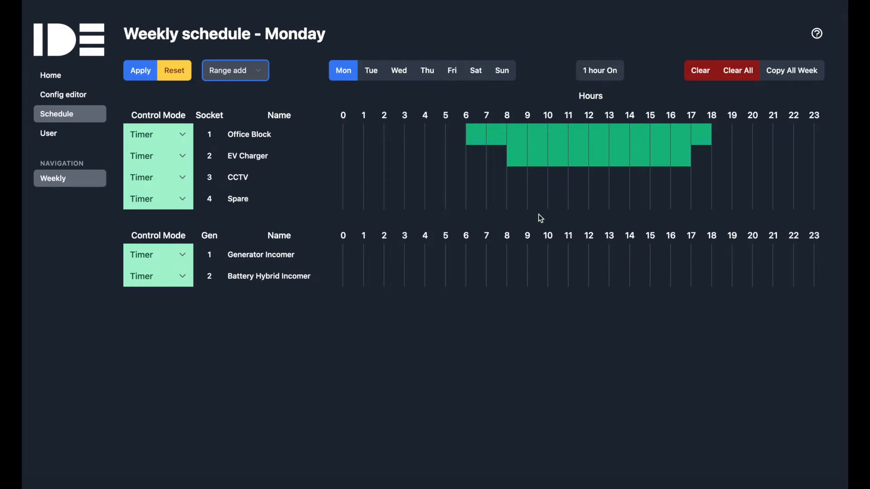
click(261, 75)
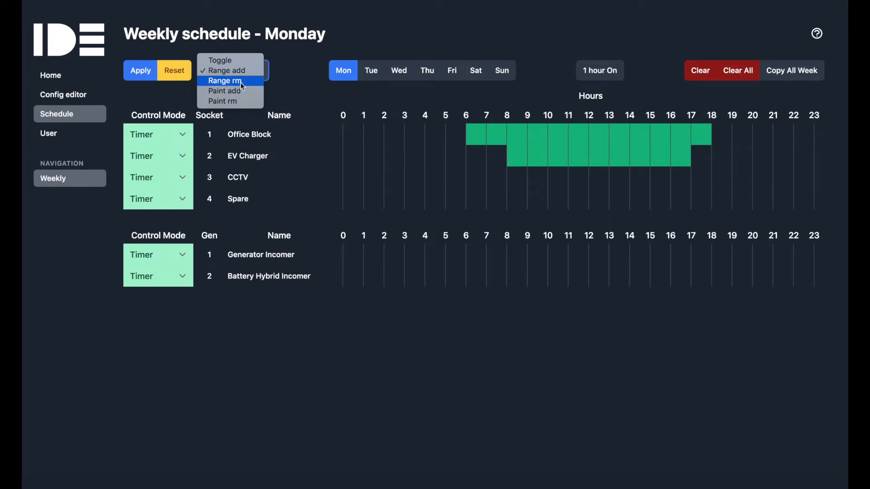
click(240, 82)
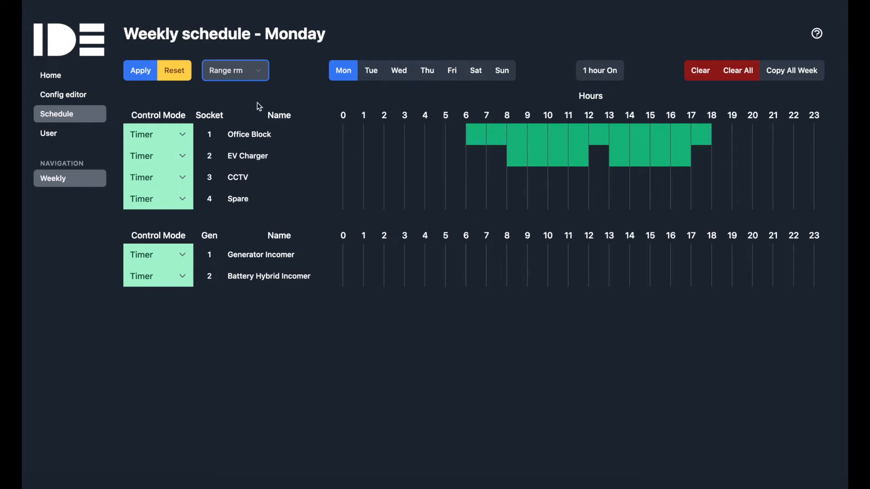
Step: Set the control mode of the CCTV socket to Always On and of the Spare socket to Off
click(184, 179)
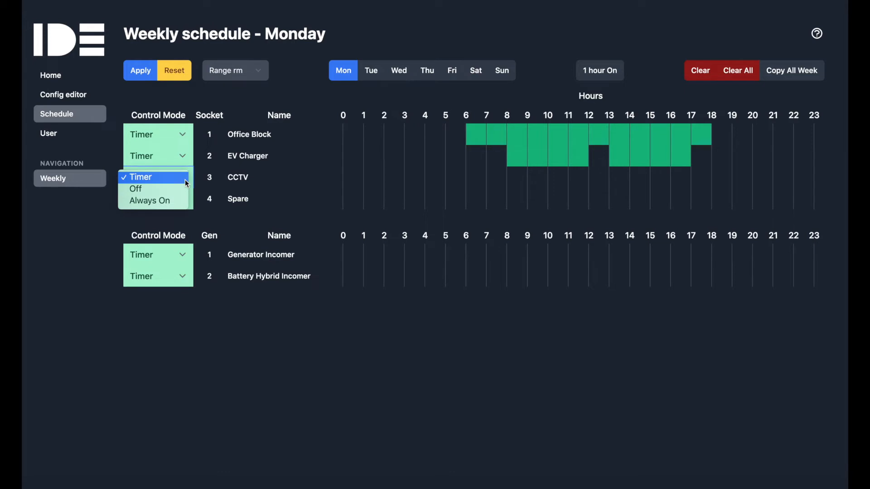
click(175, 203)
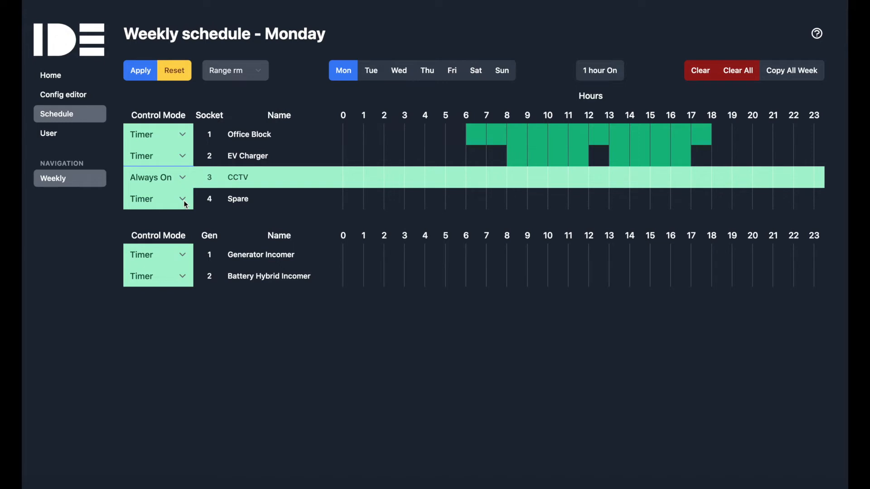
click(185, 204)
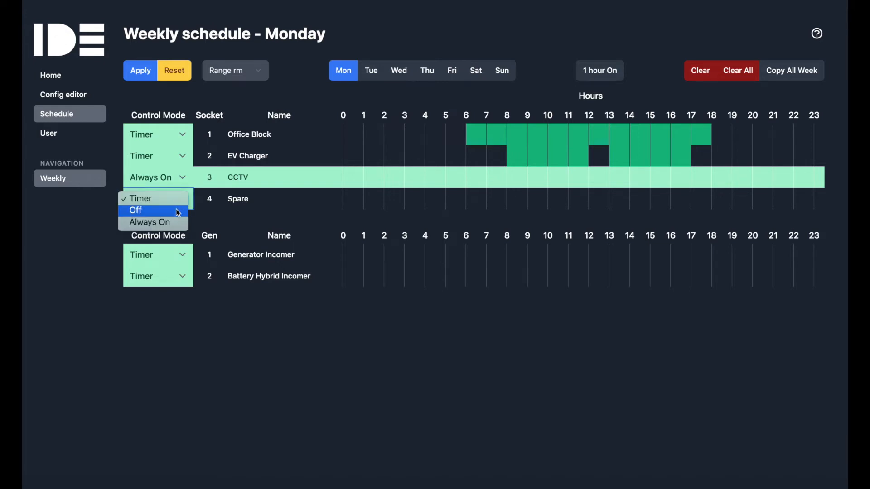
click(178, 211)
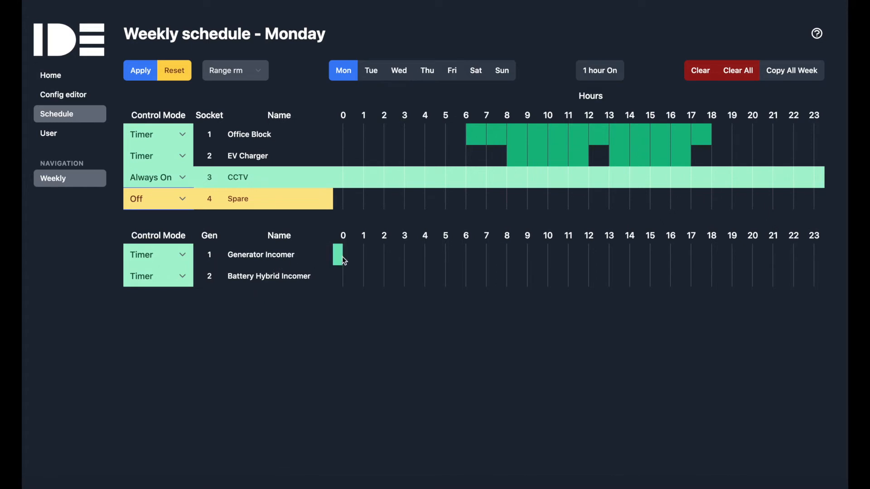
Step: Use Range add to schedule the Generator Incomer on from hour 6 to 18 on Monday
drag(475, 260, 569, 255)
click(257, 74)
click(247, 62)
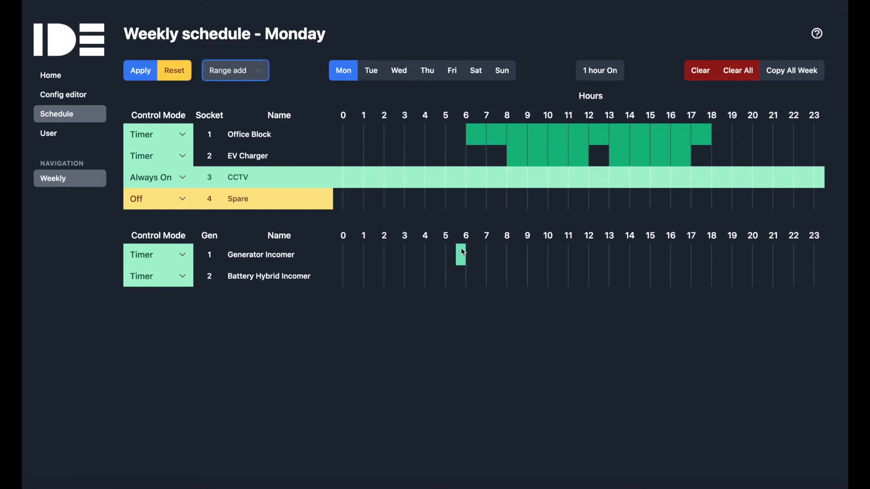
drag(471, 251, 709, 249)
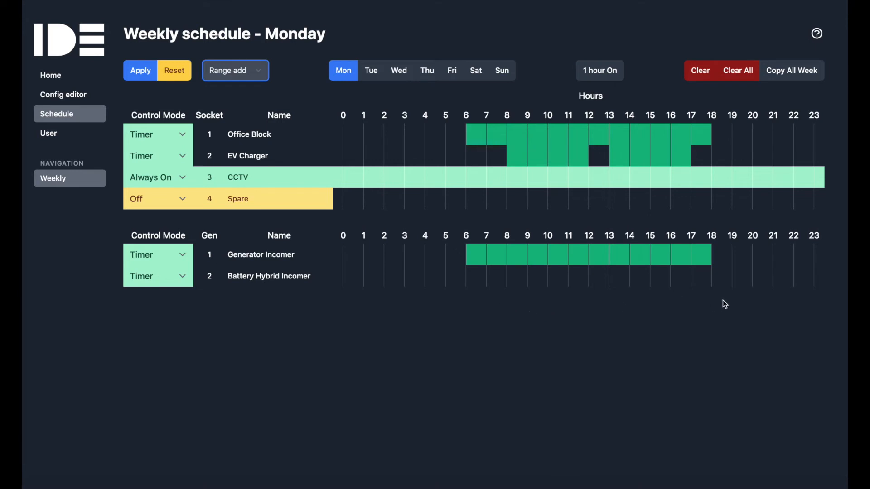
Step: Schedule the Battery Hybrid Incomer on from hour 18 to midnight and from 0 to 6, and apply Monday's schedule
drag(718, 278, 817, 280)
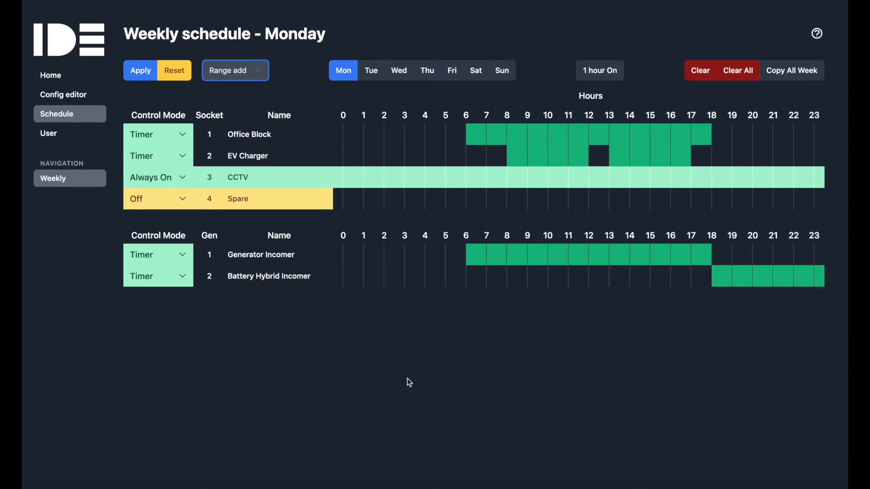
drag(343, 283, 462, 284)
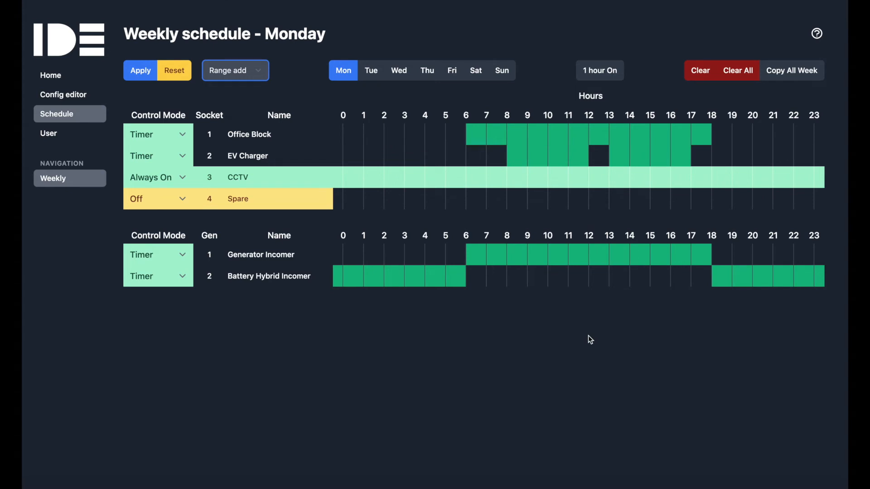
click(144, 79)
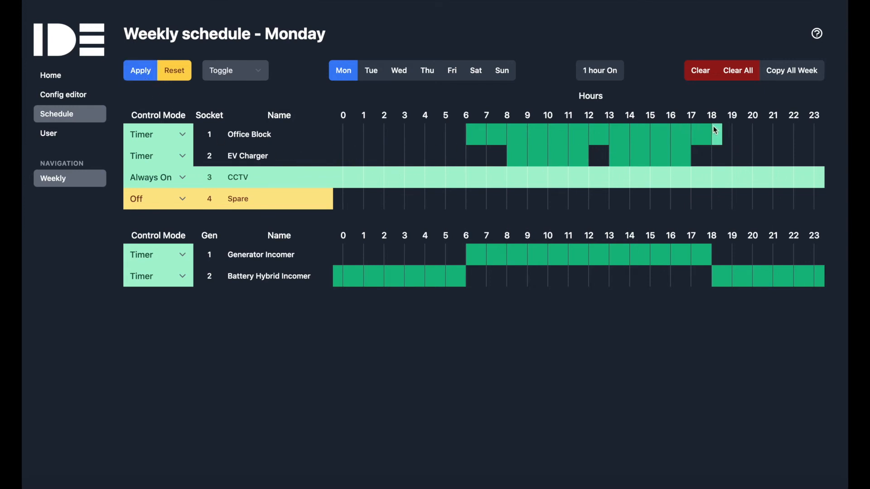
Step: Copy Monday's schedule to the whole week and check each day from Tuesday through Sunday
click(791, 80)
click(373, 79)
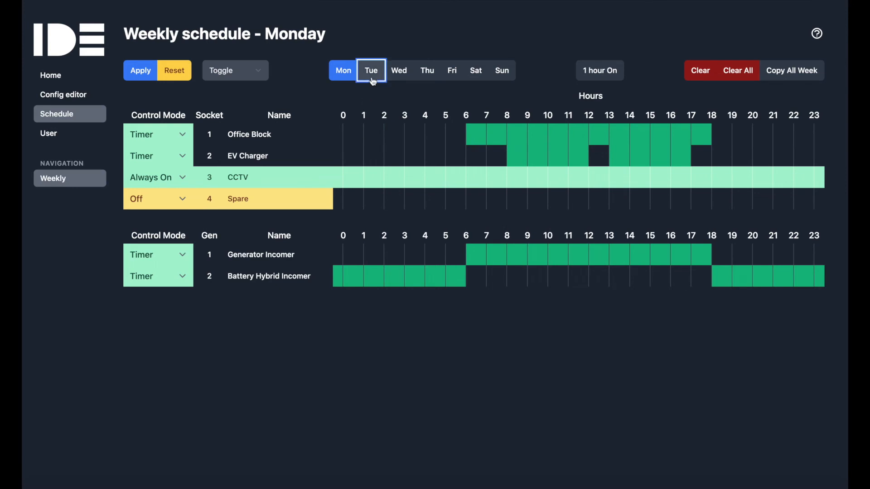
click(394, 78)
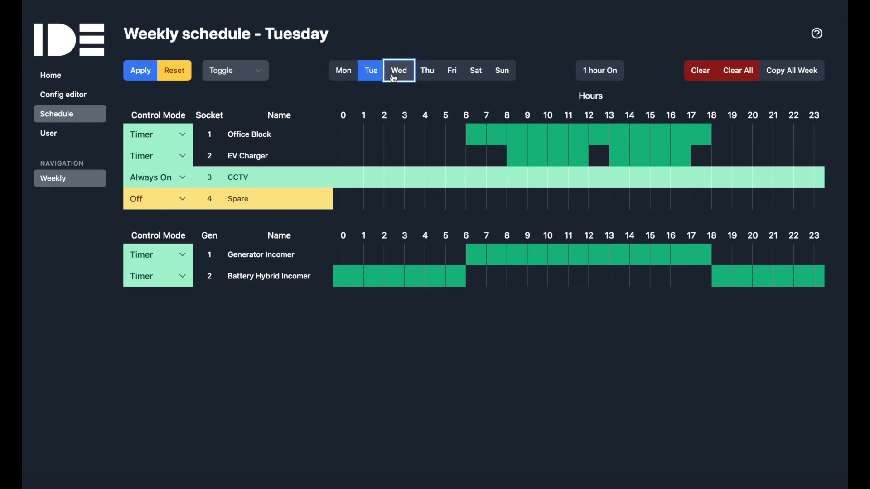
click(432, 82)
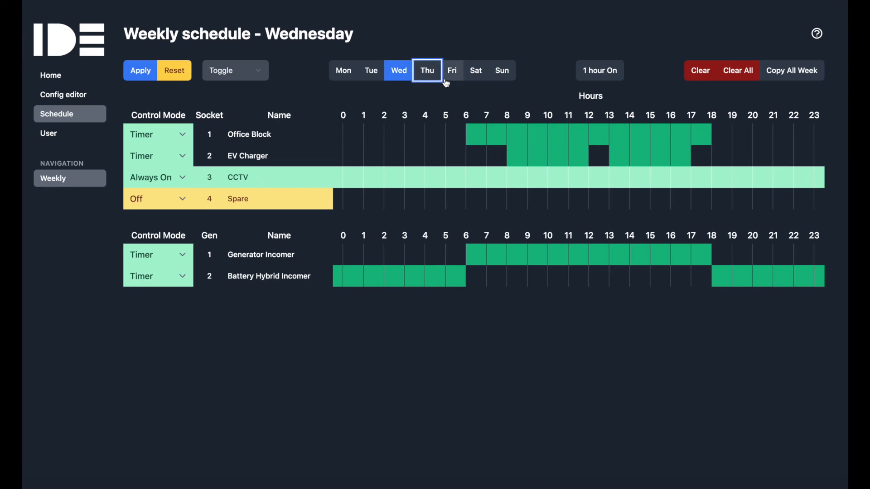
click(449, 80)
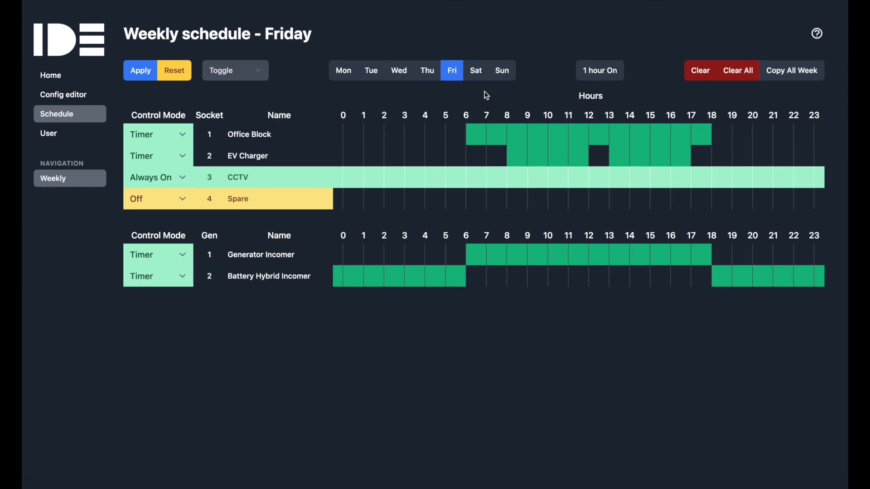
click(476, 78)
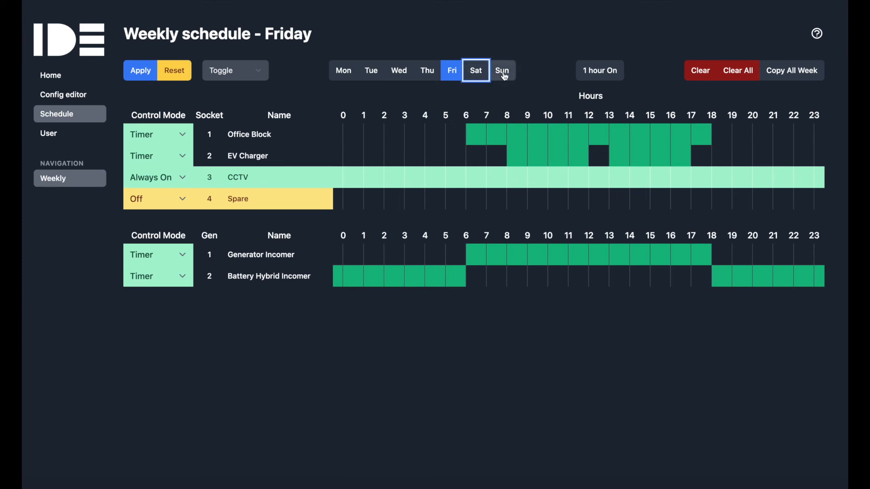
click(505, 76)
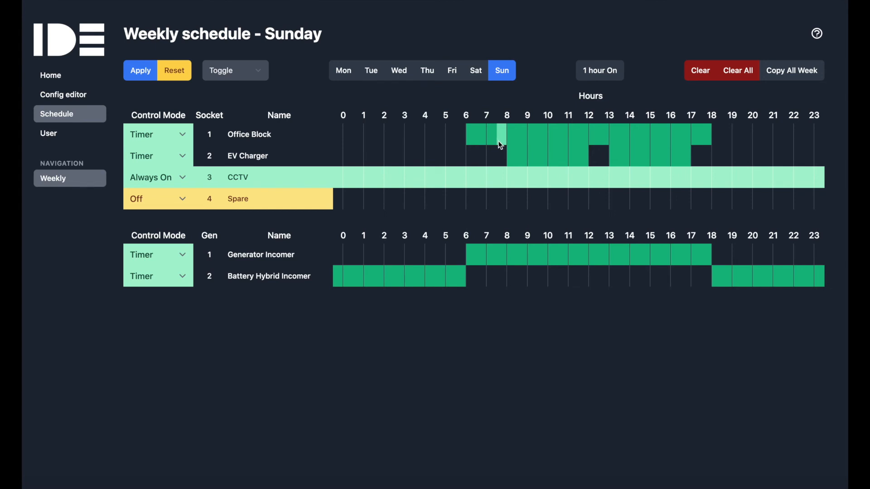
Step: Use Range rm to remove Sunday's scheduled hours from the Office Block, EV Charger and Generator Incomer
click(263, 74)
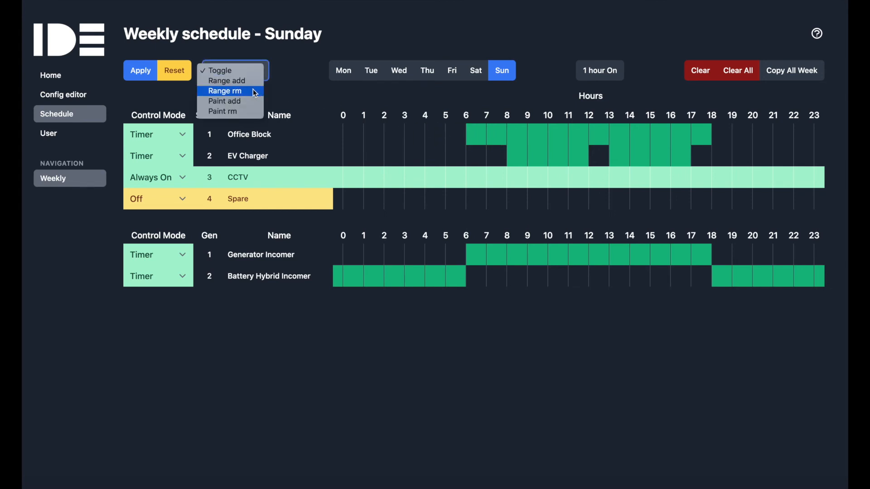
click(255, 92)
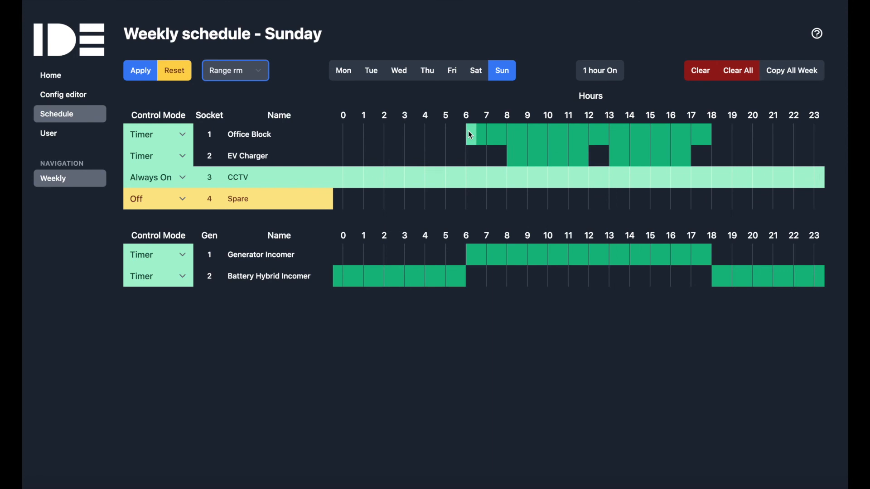
drag(564, 138, 706, 146)
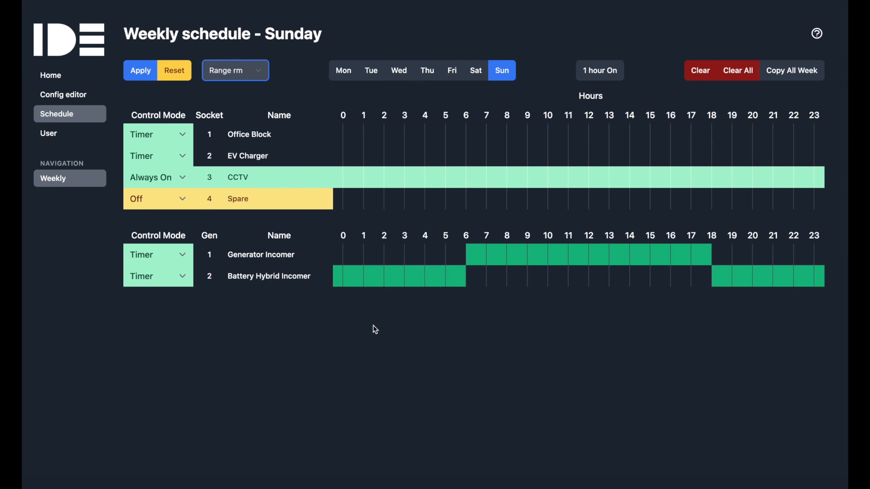
drag(469, 255, 711, 253)
drag(709, 250, 710, 252)
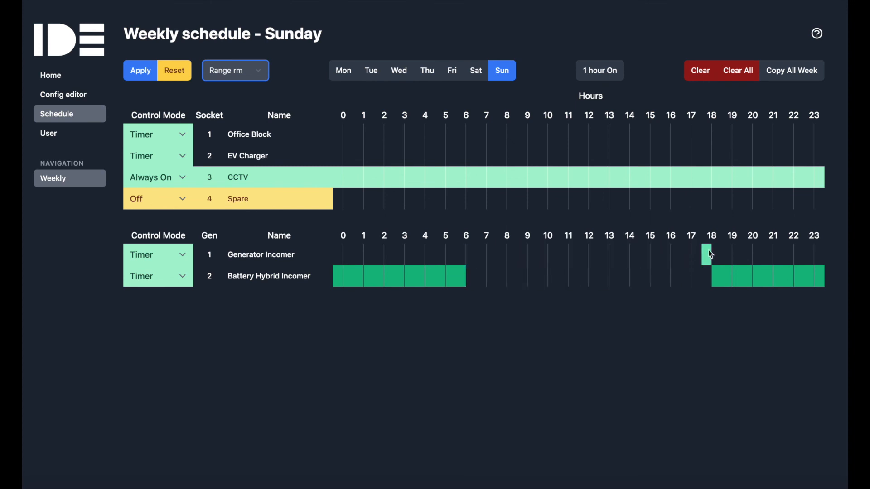
Step: Use Range add to fill hours 6 to 18 for Sunday's Battery Hybrid Incomer, and apply the schedule
click(183, 281)
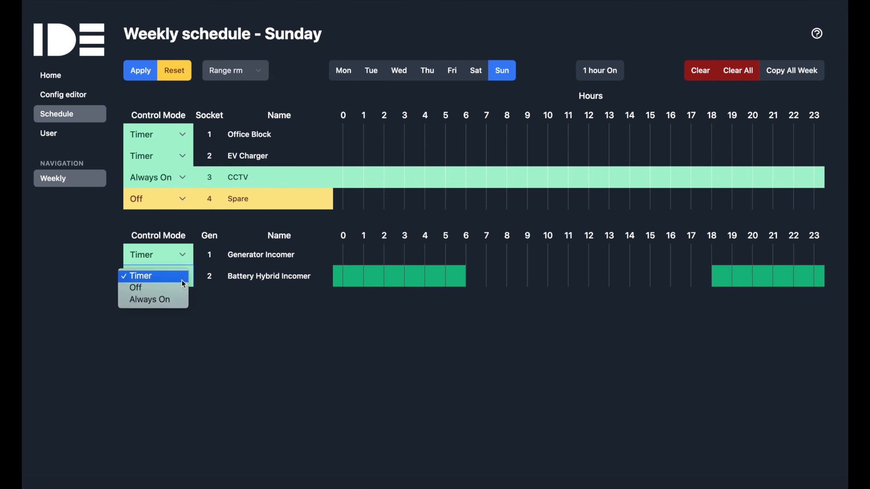
click(237, 303)
click(262, 69)
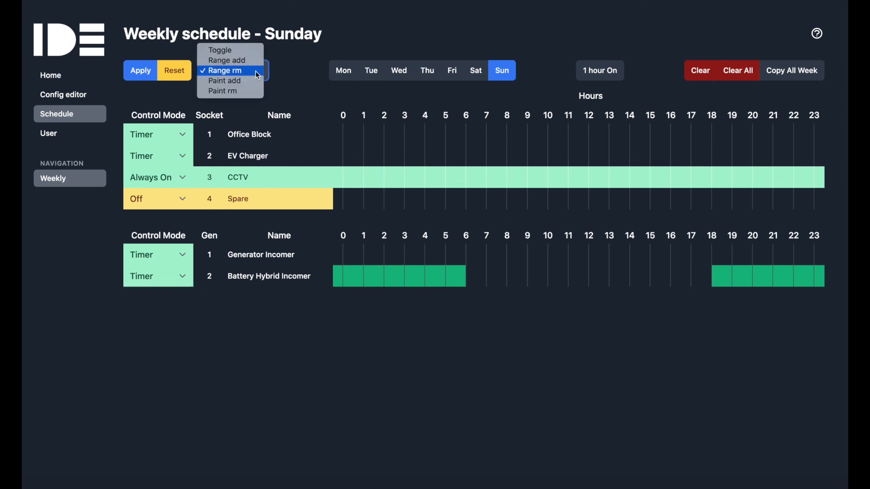
click(249, 61)
drag(469, 282, 685, 275)
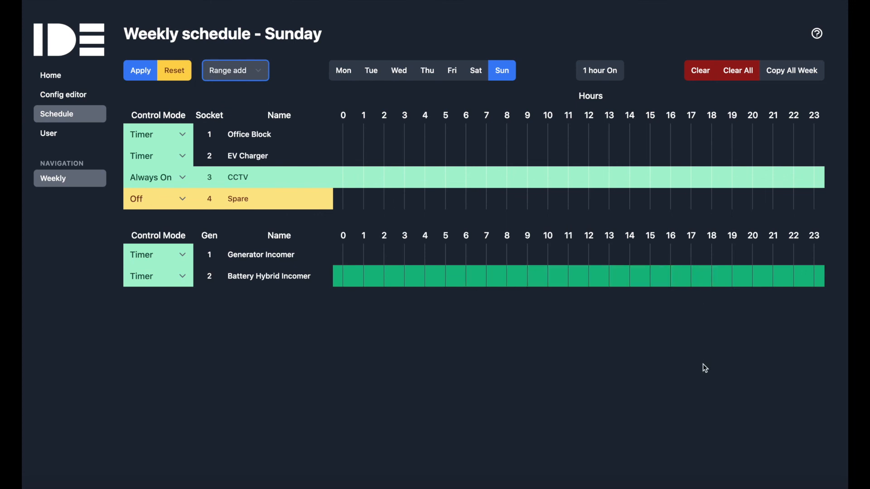
click(142, 78)
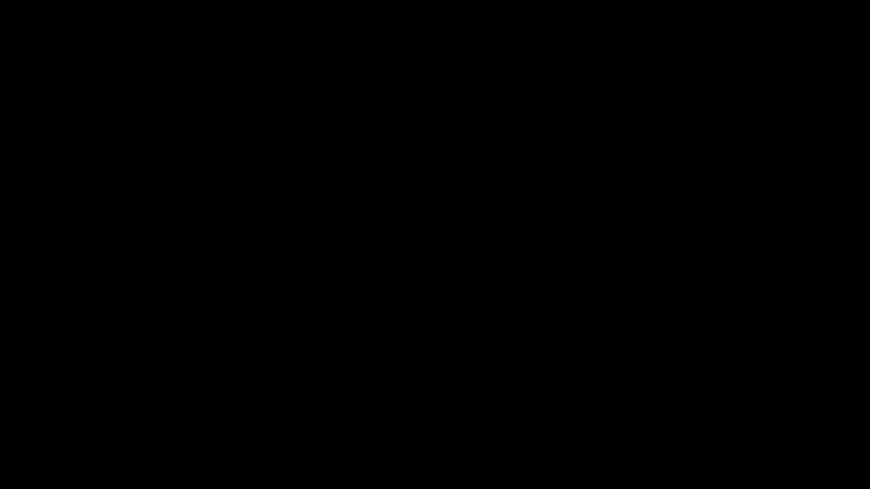